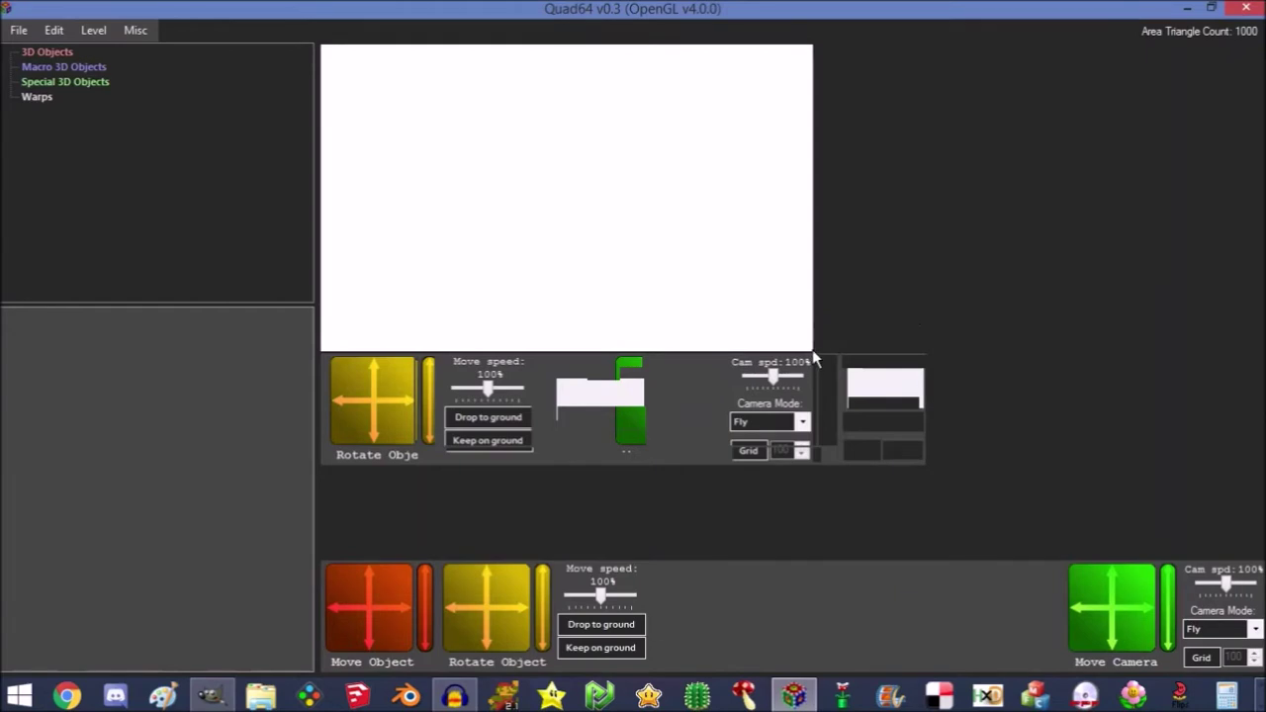
# Load the ROM Super Mario 64 Metal from the Super Mario 64 (U) [!] folder within Documents > N64 Games
pyautogui.click(19, 32)
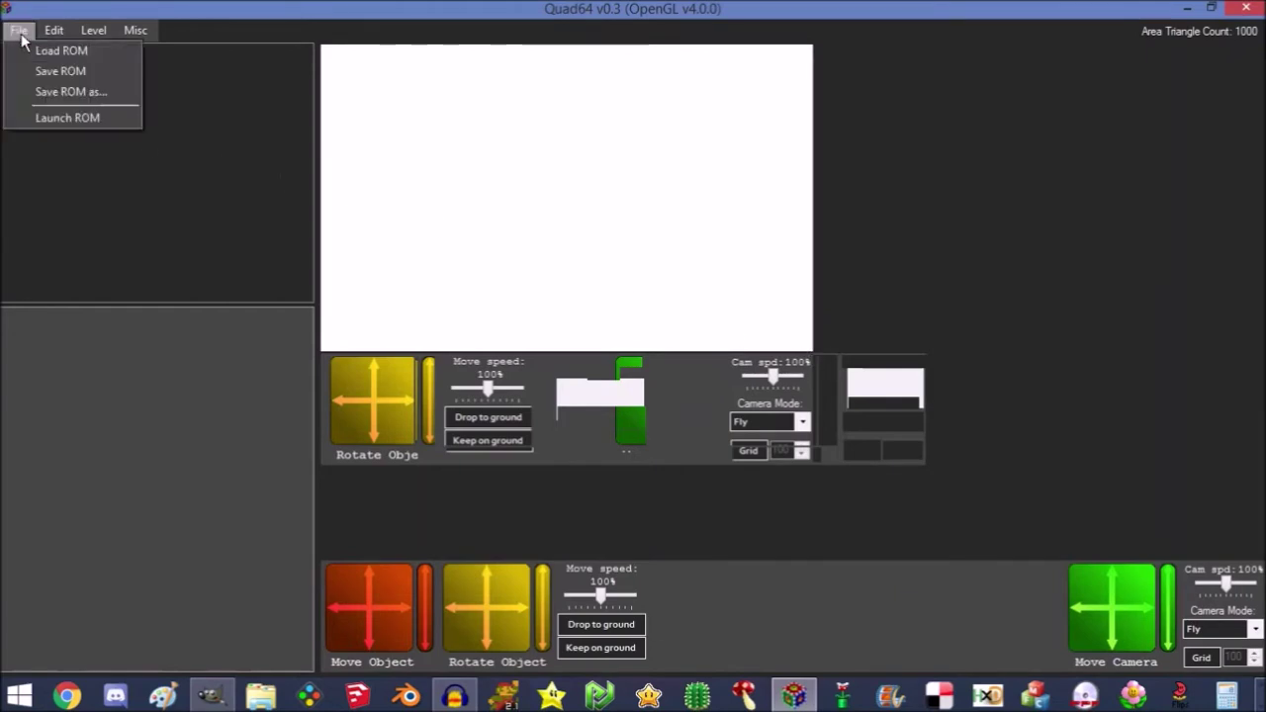
pyautogui.click(60, 51)
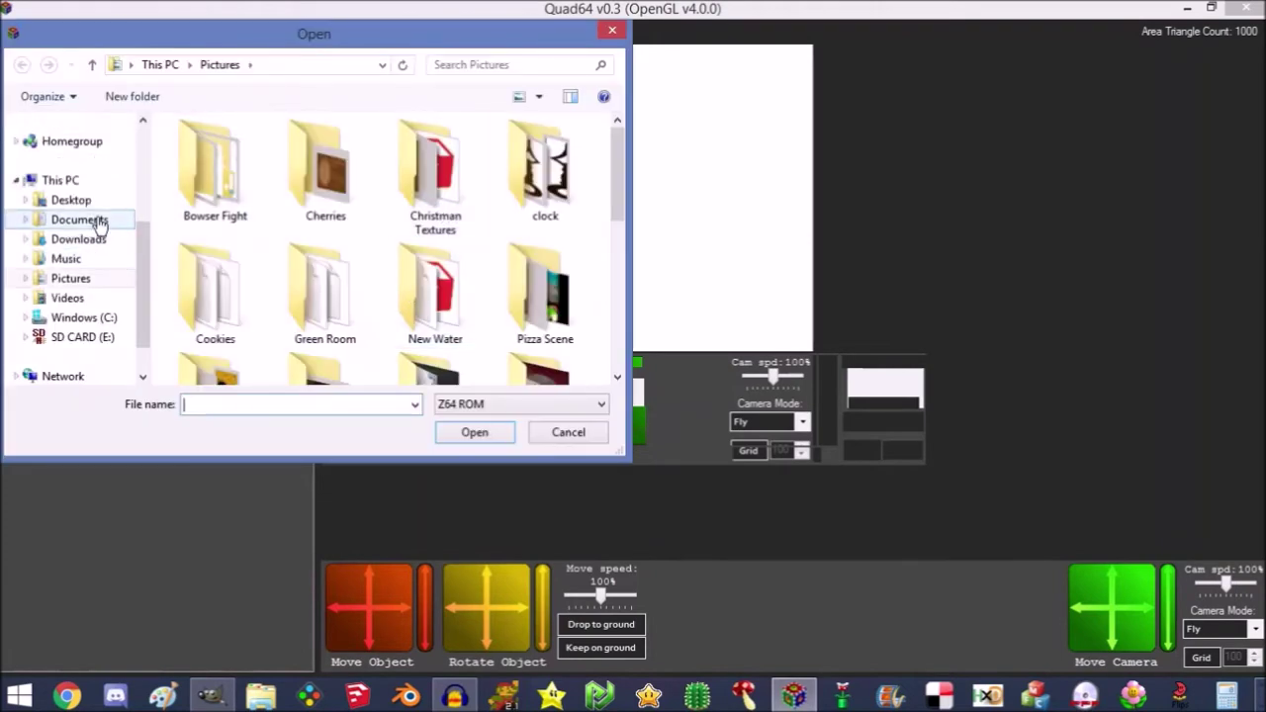
pyautogui.click(93, 220)
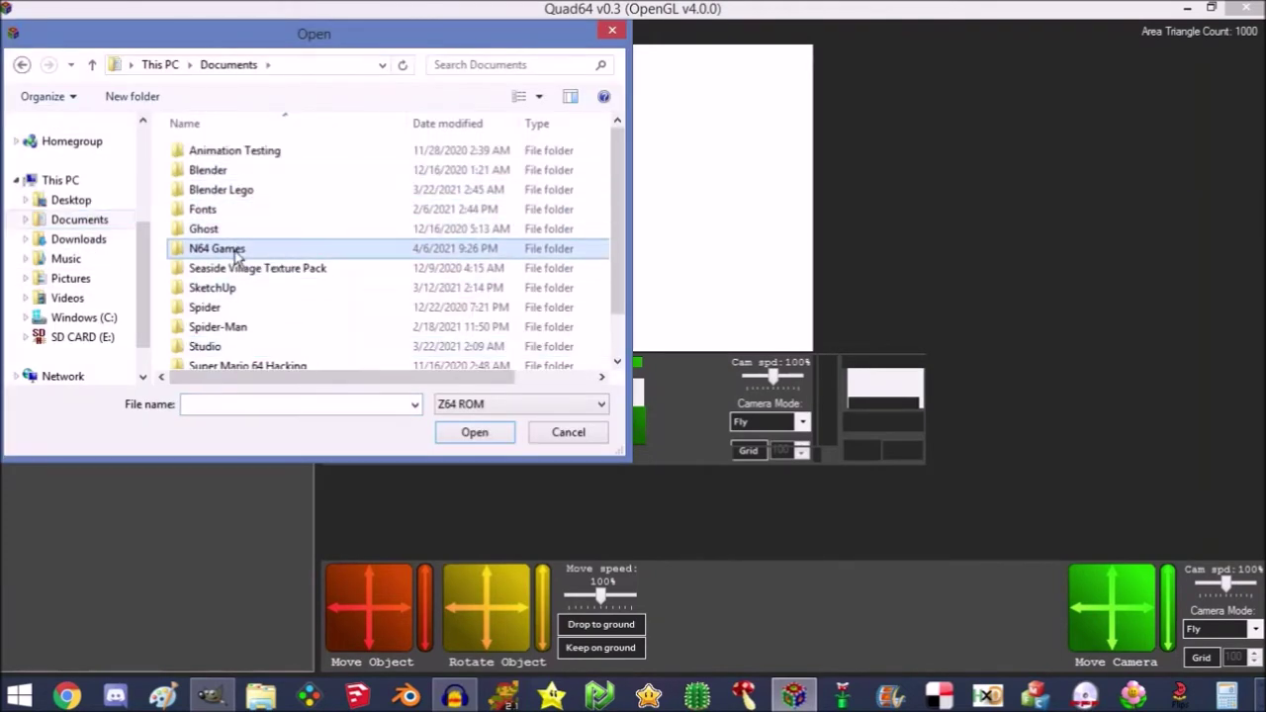
pyautogui.doubleClick(237, 248)
pyautogui.doubleClick(242, 190)
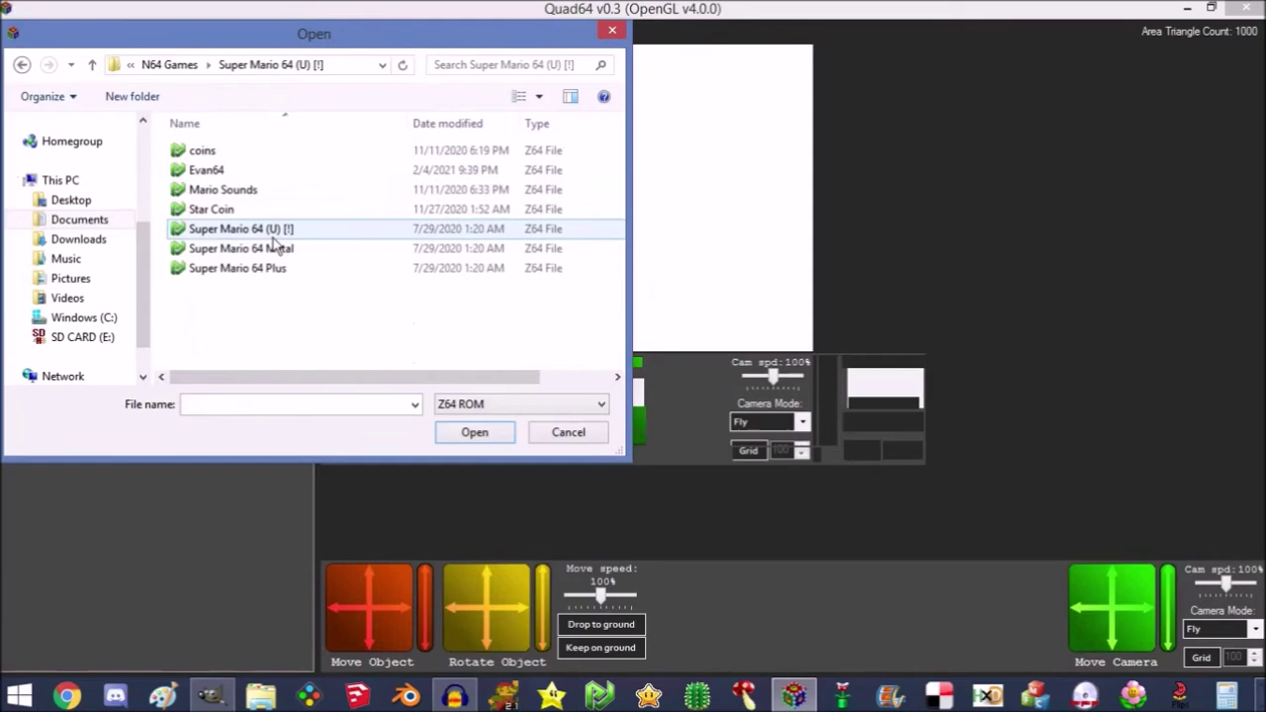
pyautogui.doubleClick(274, 249)
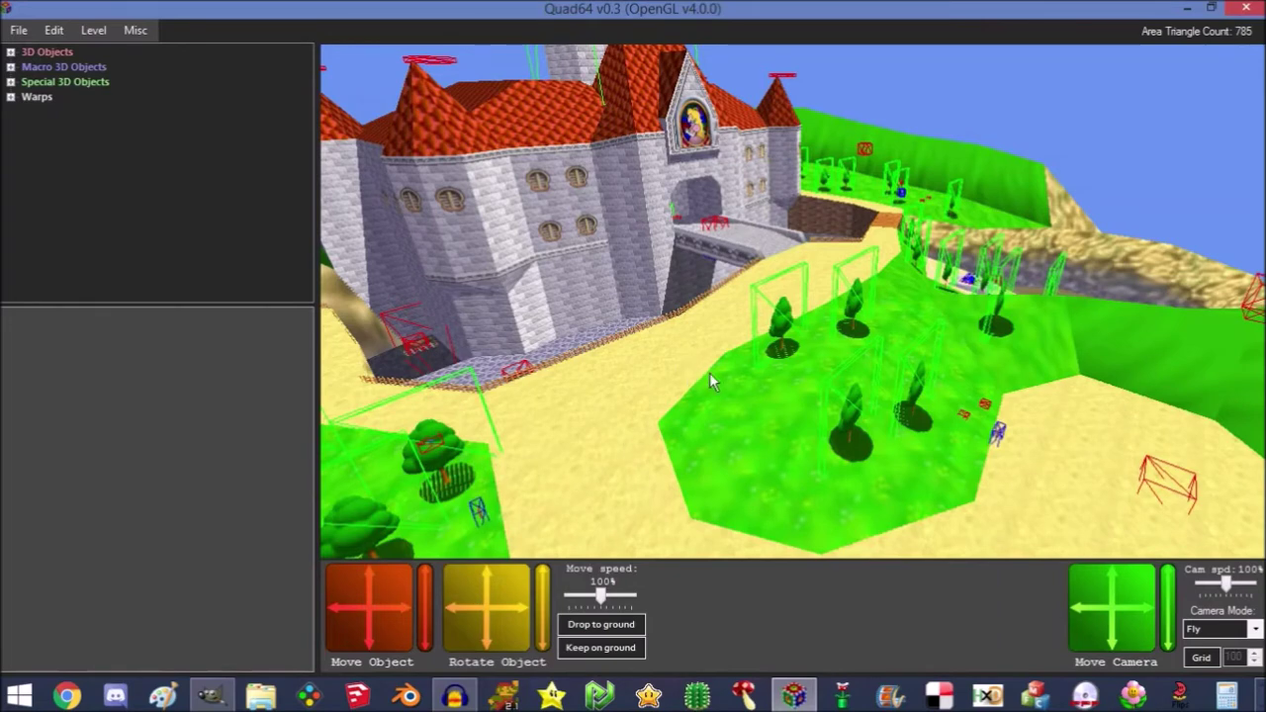
# Look around the Castle Grounds level, examining the castle, the cannon area, the bridge and the castle roof
pyautogui.moveTo(716, 384)
pyautogui.mouseDown()
pyautogui.moveTo(695, 365)
pyautogui.moveTo(712, 359)
pyautogui.moveTo(733, 374)
pyautogui.moveTo(710, 384)
pyautogui.mouseUp()
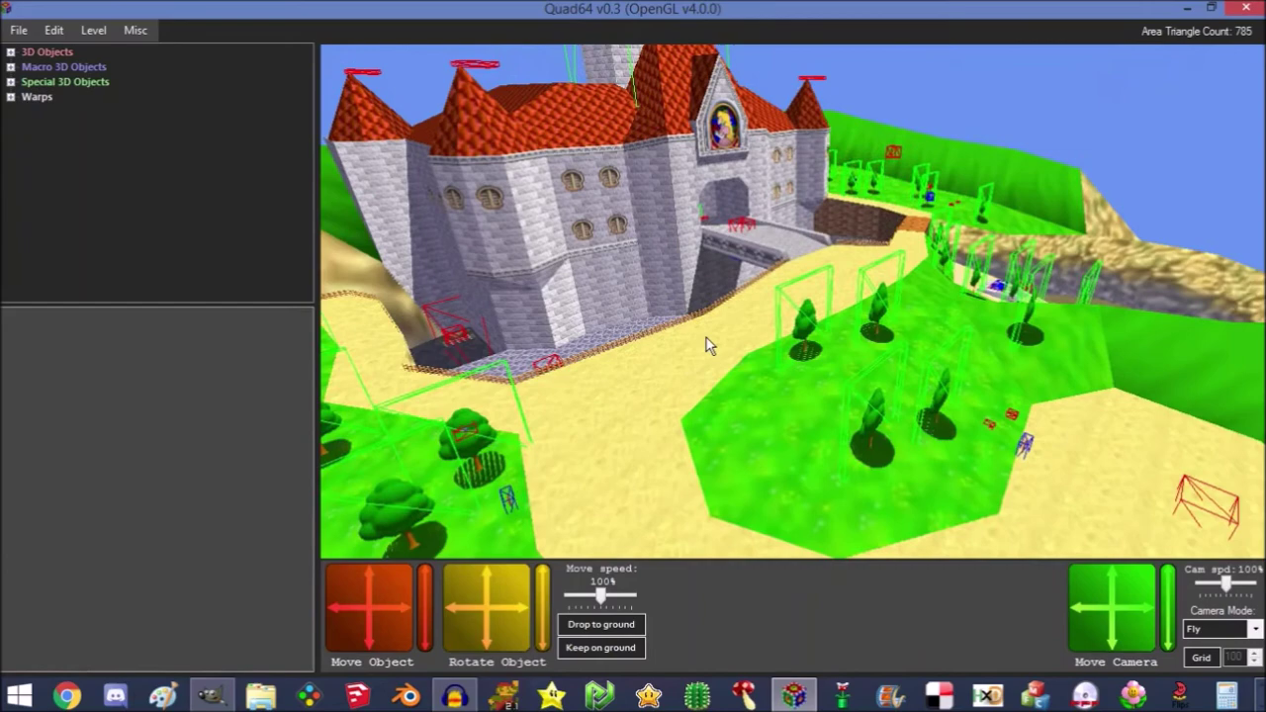
pyautogui.moveTo(707, 337)
pyautogui.mouseDown()
pyautogui.moveTo(732, 295)
pyautogui.moveTo(708, 327)
pyautogui.mouseUp()
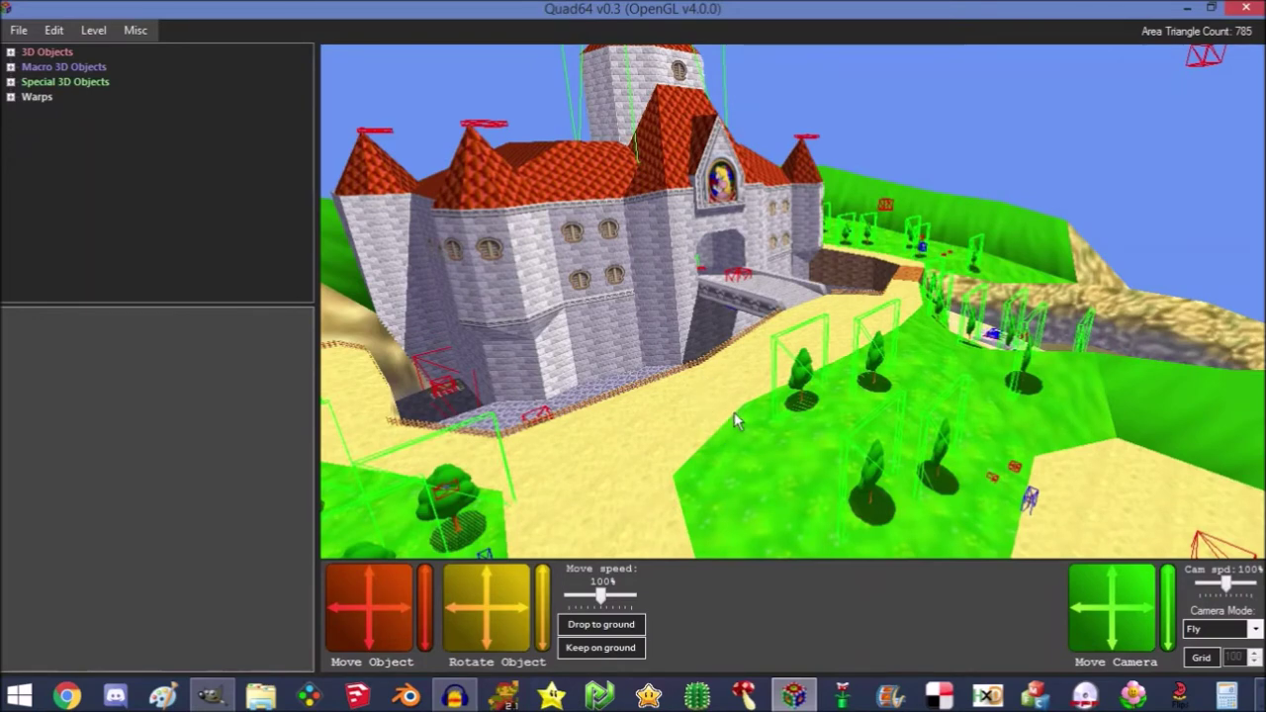
pyautogui.moveTo(733, 412); pyautogui.dragTo(974, 390)
pyautogui.scroll(6, 736, 397)
pyautogui.scroll(4, 736, 398)
pyautogui.scroll(3, 649, 394)
pyautogui.scroll(5, 660, 460)
pyautogui.scroll(3, 778, 442)
pyautogui.scroll(3, 837, 365)
pyautogui.scroll(3, 879, 372)
pyautogui.scroll(3, 803, 390)
pyautogui.scroll(2, 750, 382)
pyautogui.moveTo(751, 382); pyautogui.dragTo(936, 467)
pyautogui.scroll(-3, 936, 468)
pyautogui.scroll(-3, 930, 460)
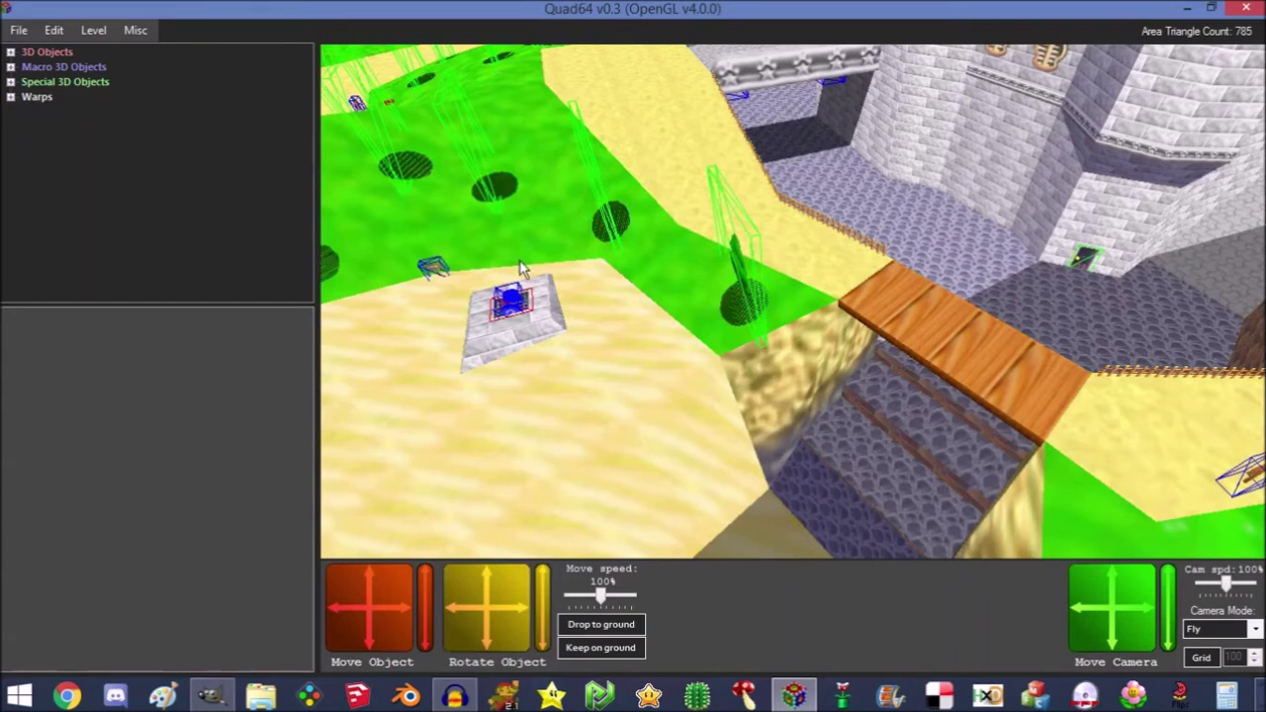
pyautogui.moveTo(634, 360); pyautogui.dragTo(554, 311)
pyautogui.scroll(8, 712, 252)
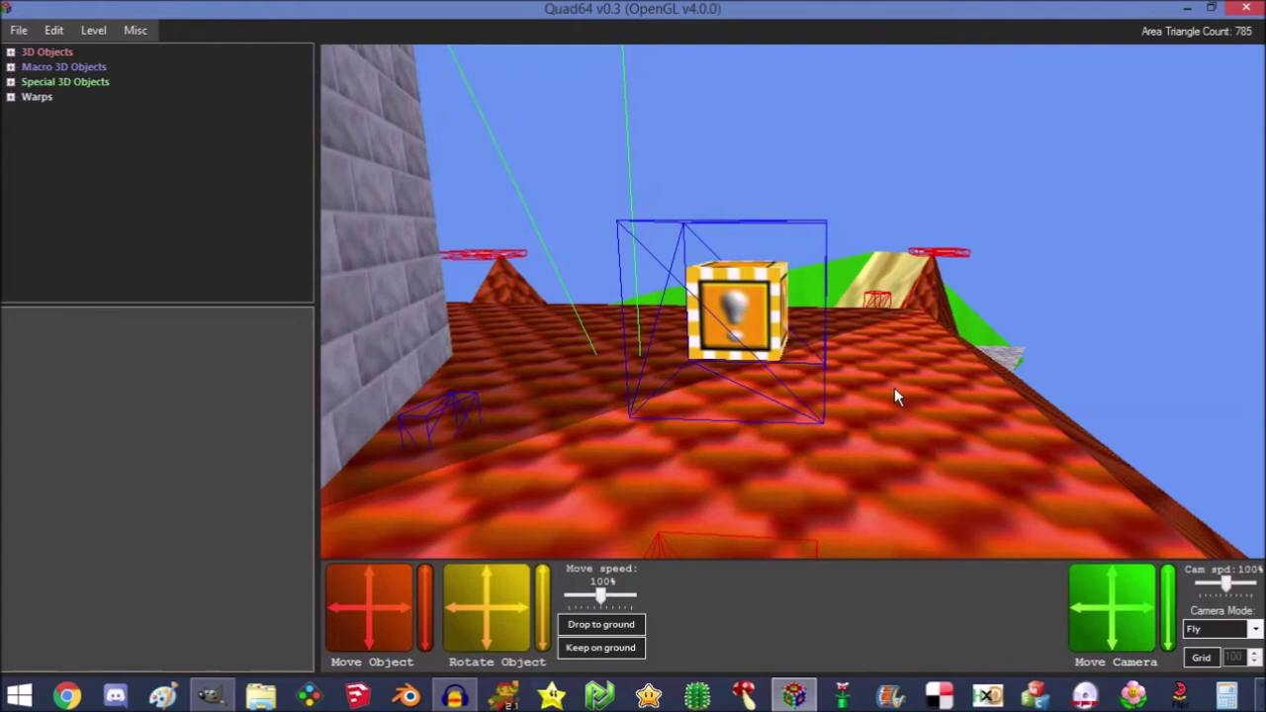
pyautogui.moveTo(894, 388); pyautogui.dragTo(690, 373)
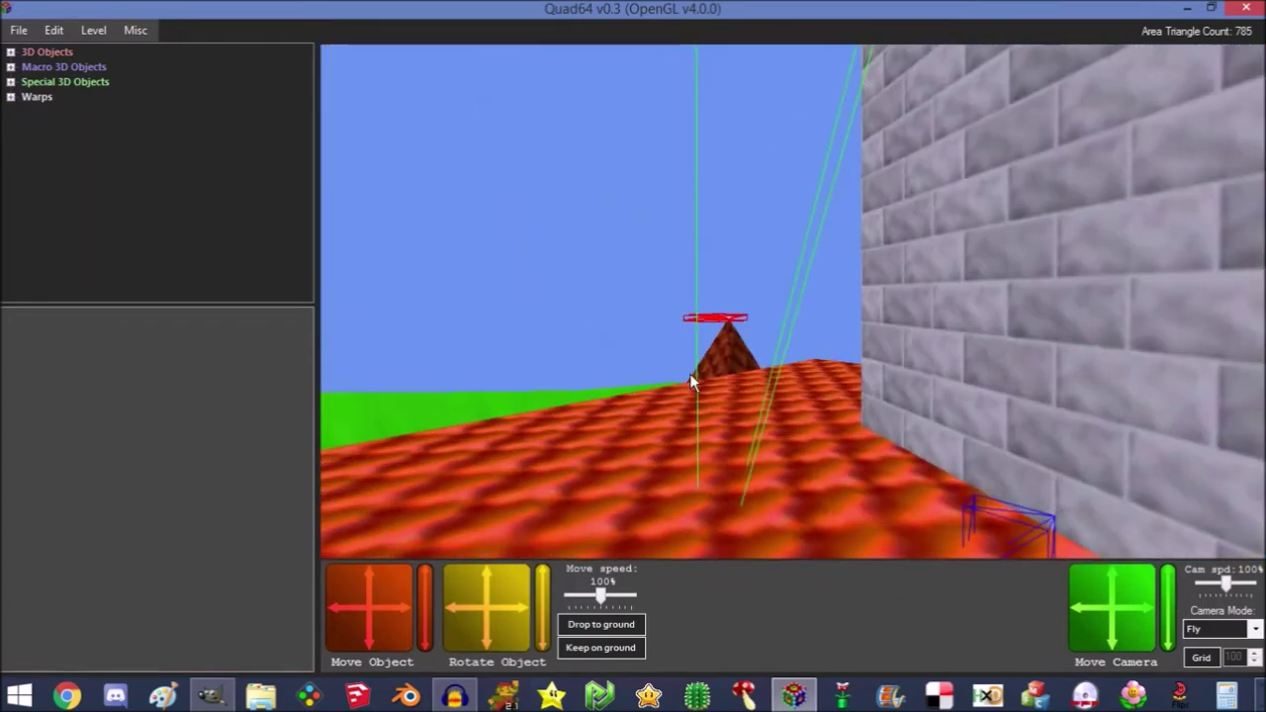
# Load the level [C02] Whomp's Fortress (0x18) and look over its layout
pyautogui.click(96, 30)
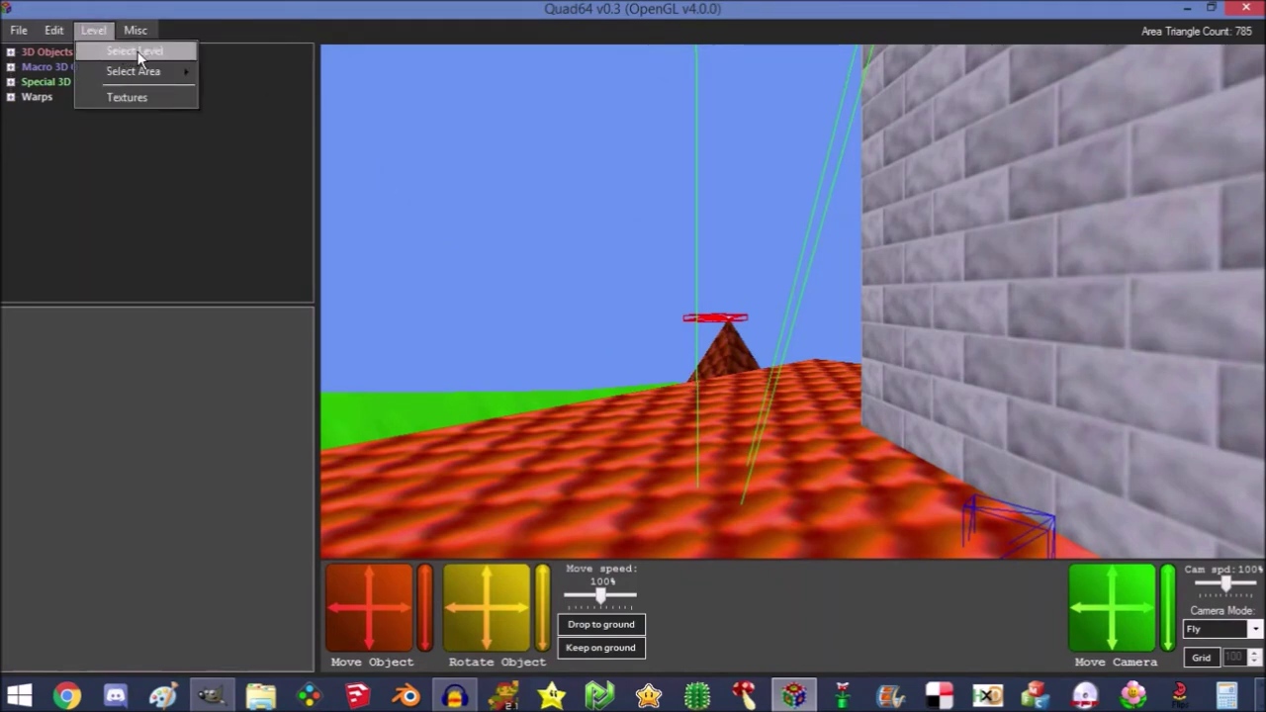
pyautogui.click(131, 49)
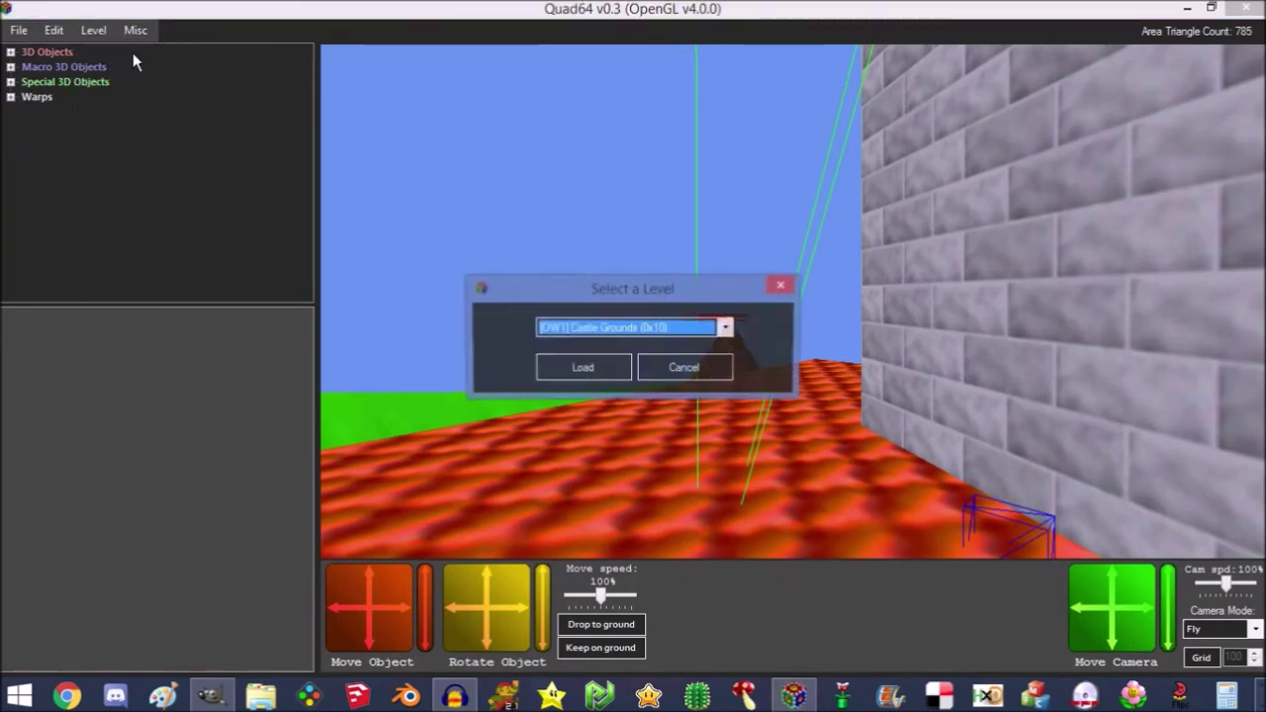
pyautogui.click(724, 327)
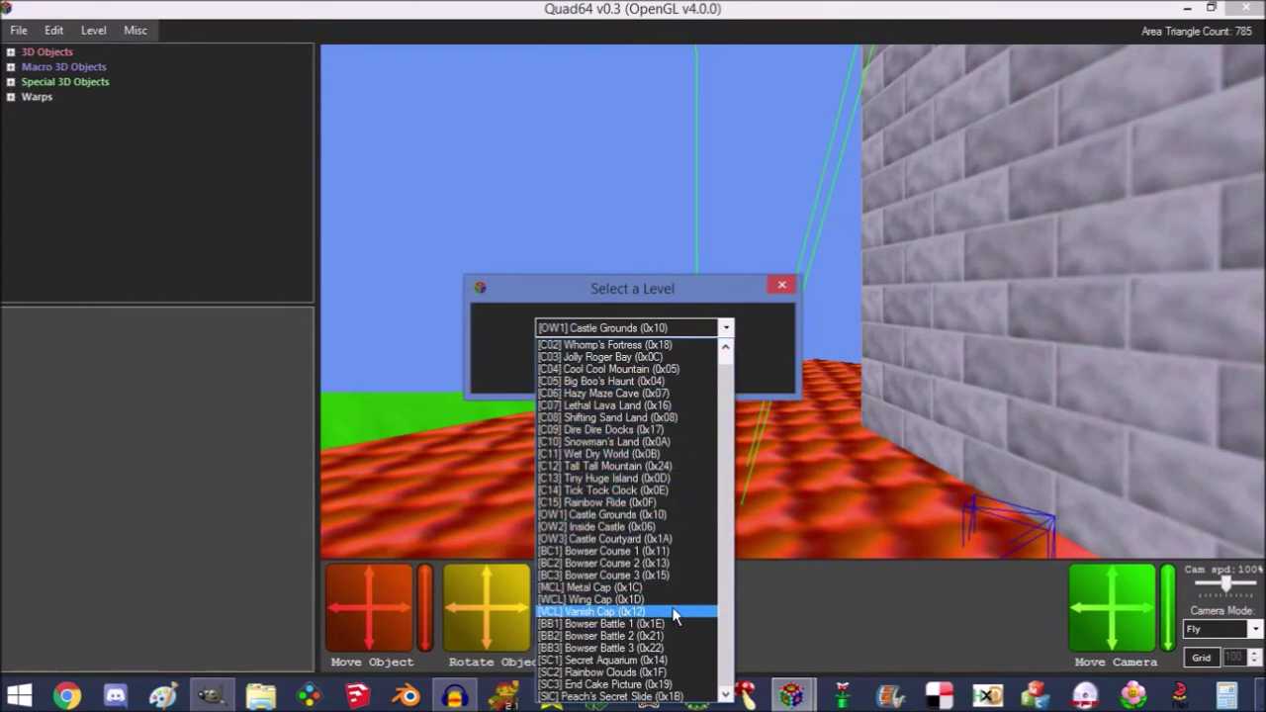
pyautogui.click(613, 345)
pyautogui.click(613, 363)
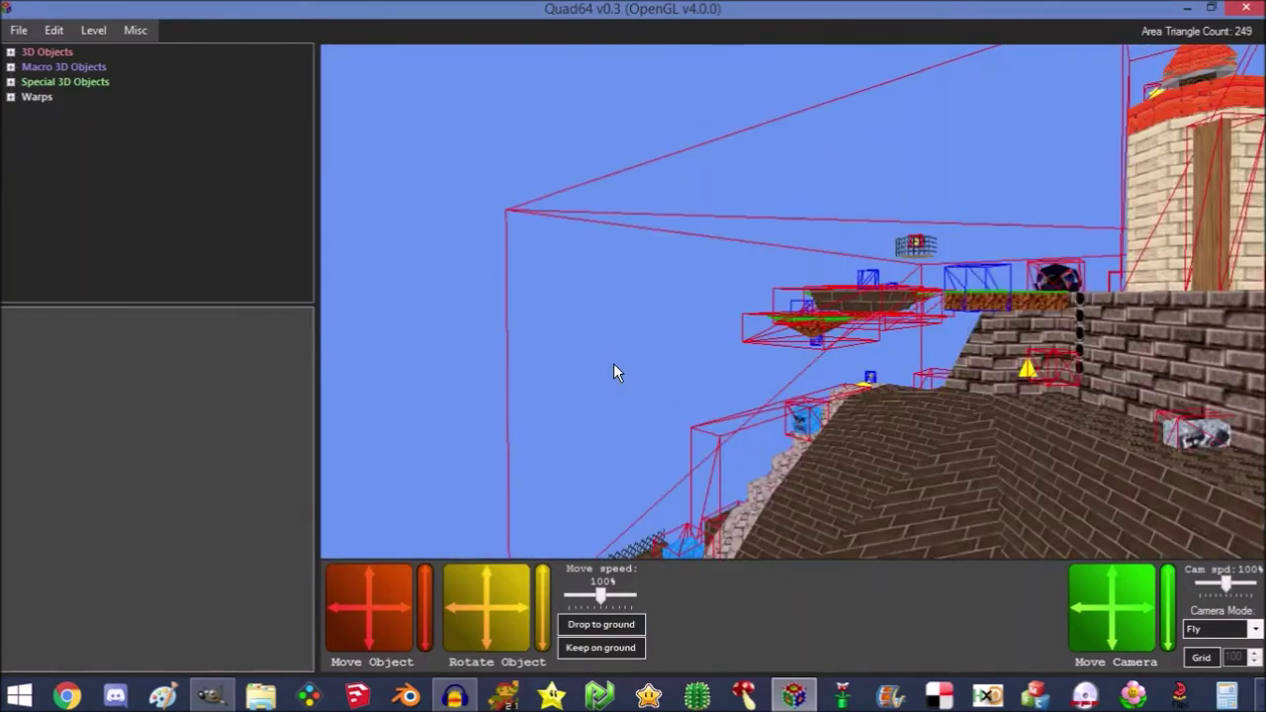
pyautogui.moveTo(671, 374); pyautogui.dragTo(801, 393)
pyautogui.scroll(-3, 740, 418)
pyautogui.scroll(-2, 777, 398)
pyautogui.scroll(4, 774, 396)
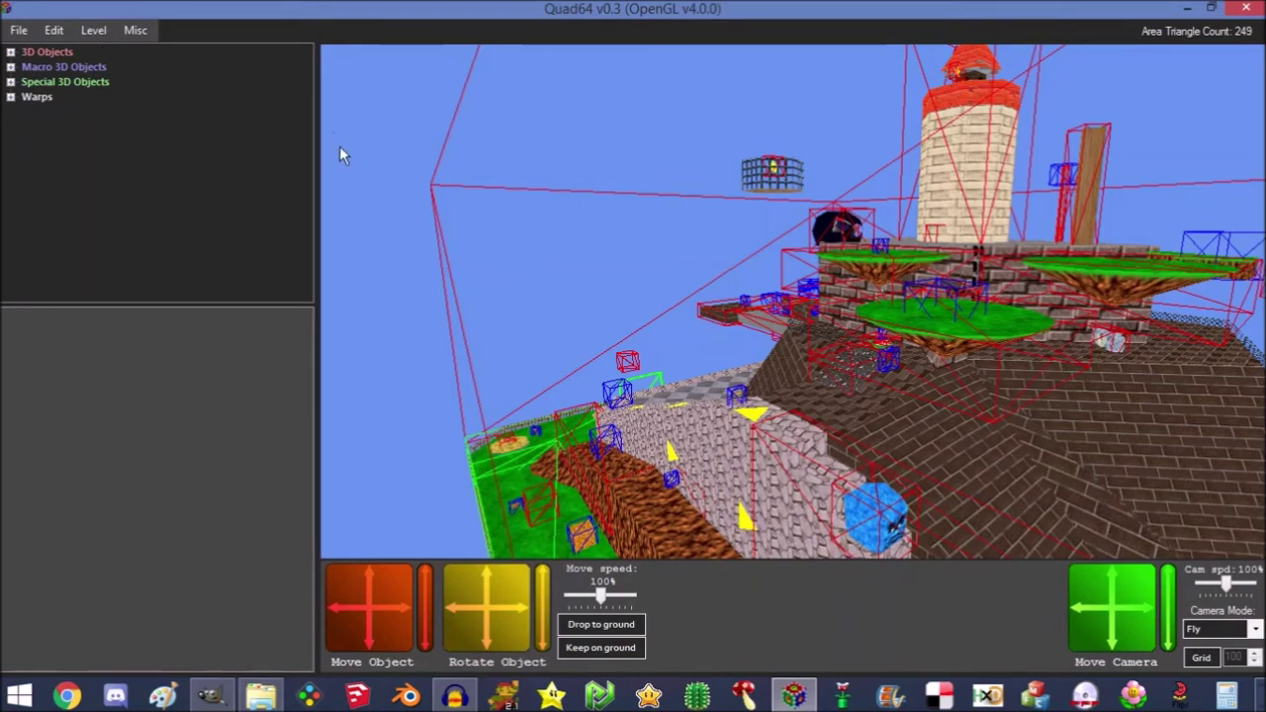
# Open the texture editor for the loaded level and move its window over the 3D view
pyautogui.click(92, 32)
pyautogui.click(128, 97)
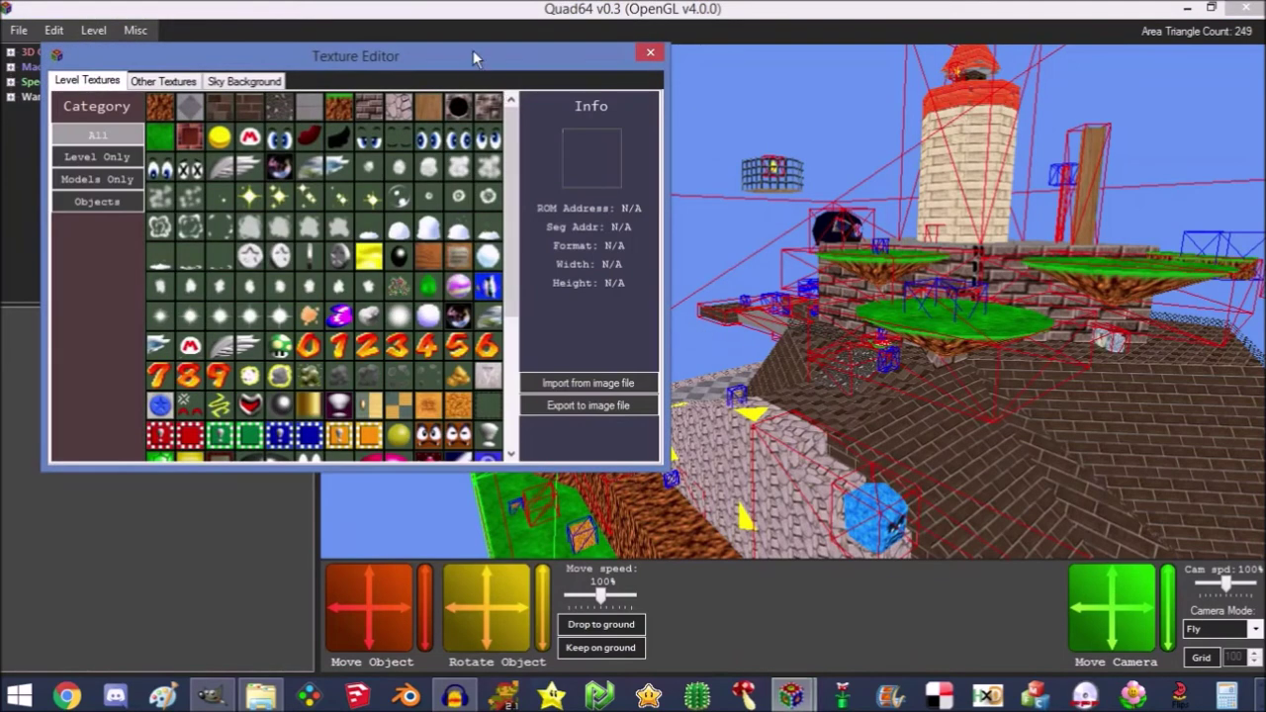
pyautogui.moveTo(475, 51); pyautogui.dragTo(759, 117)
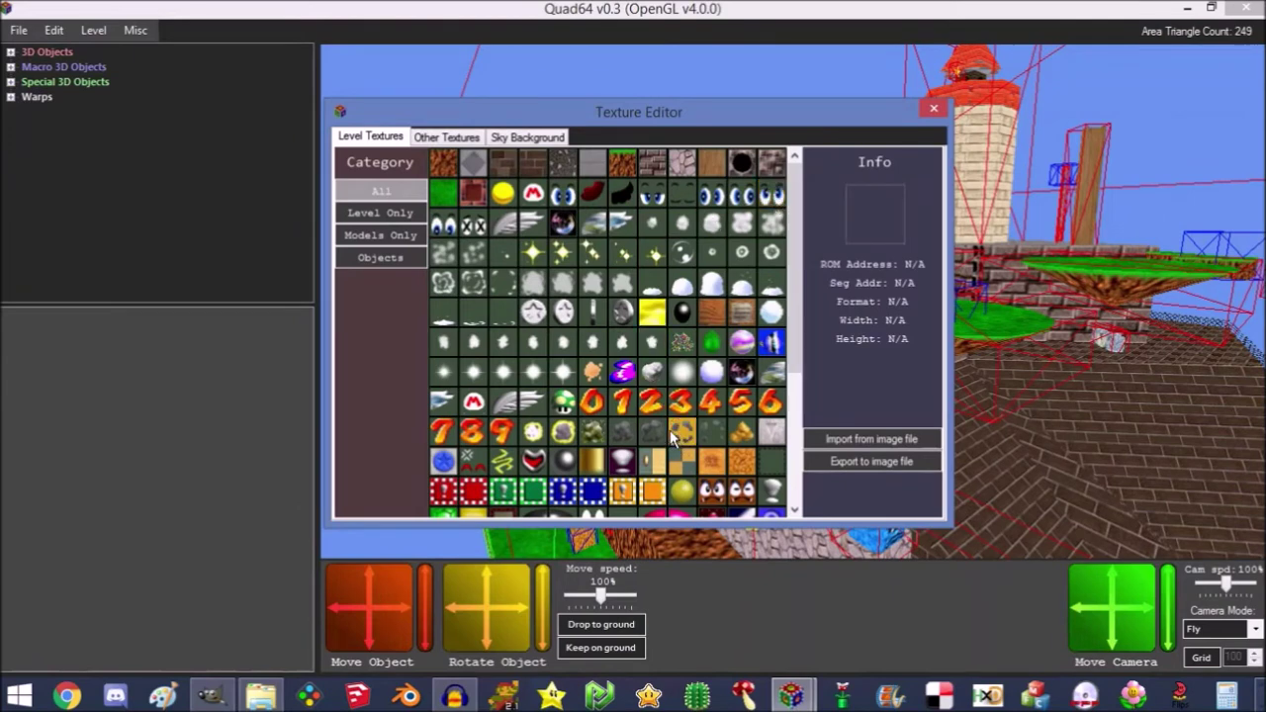
# Replace the 64×32 dark metal reflection texture at ROM address 823C00 with an imported teal image, and save the ROM
pyautogui.click(562, 224)
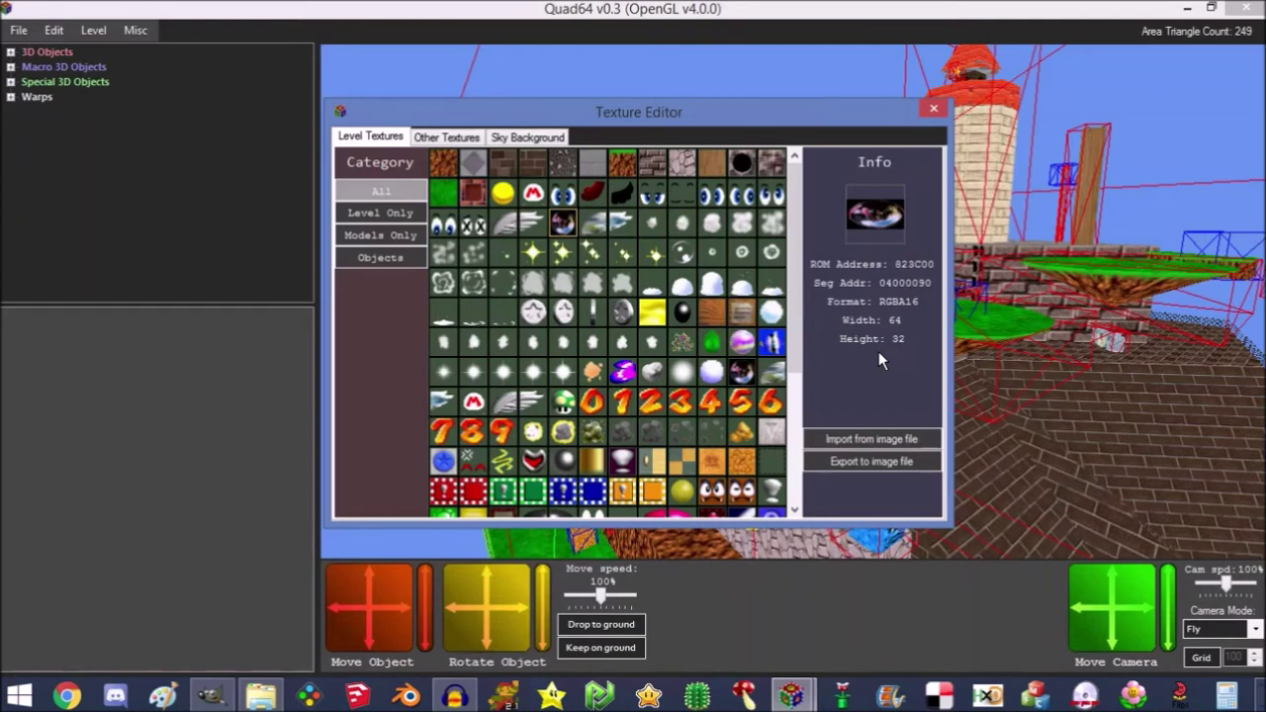
pyautogui.click(881, 438)
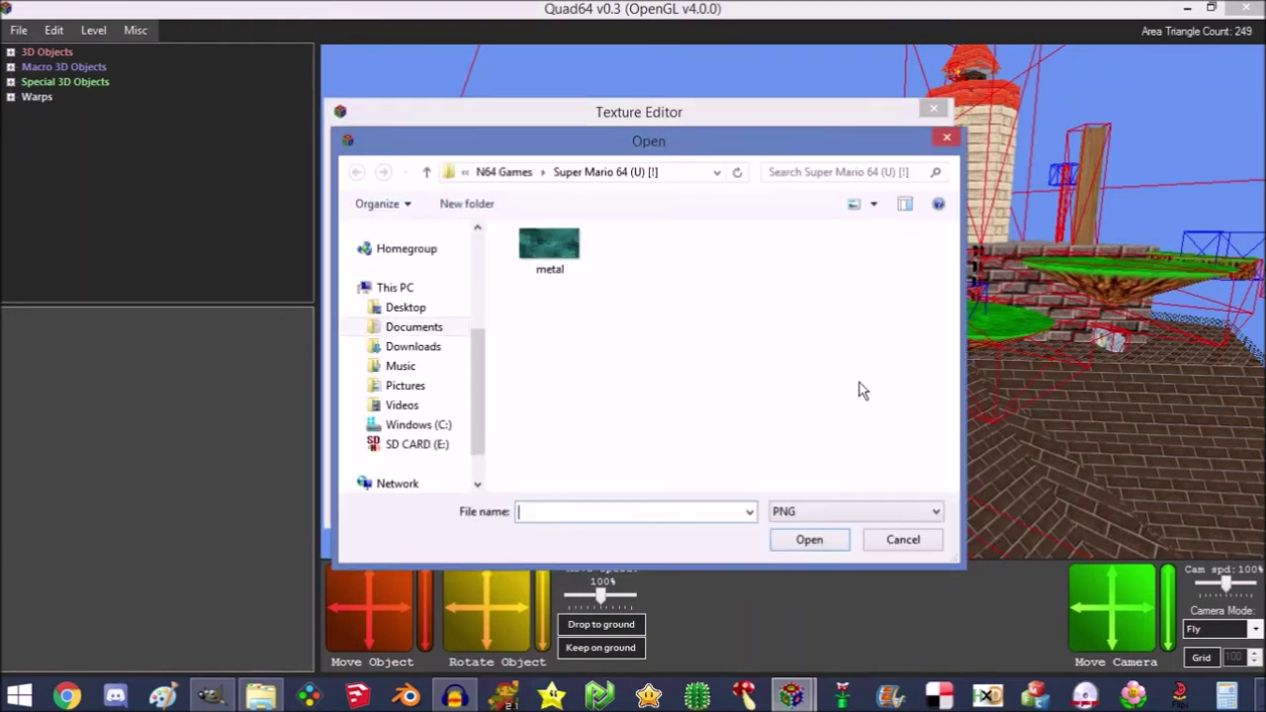
pyautogui.doubleClick(542, 243)
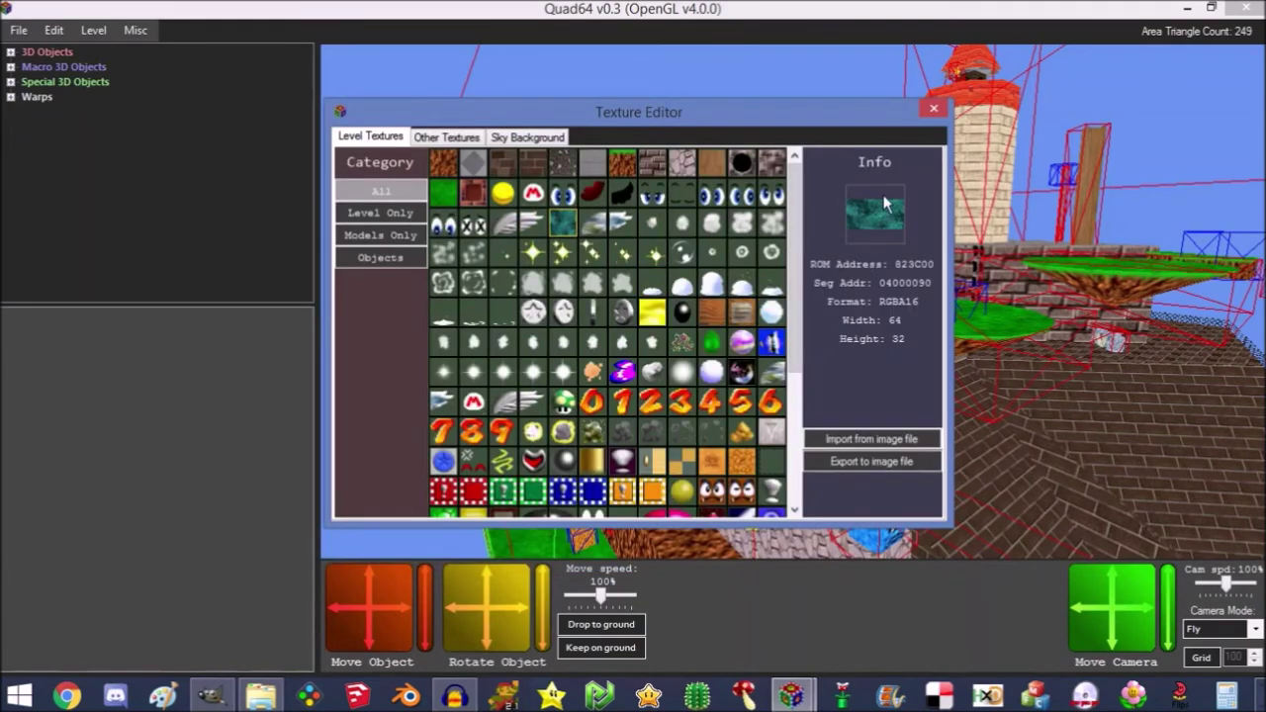
pyautogui.click(936, 108)
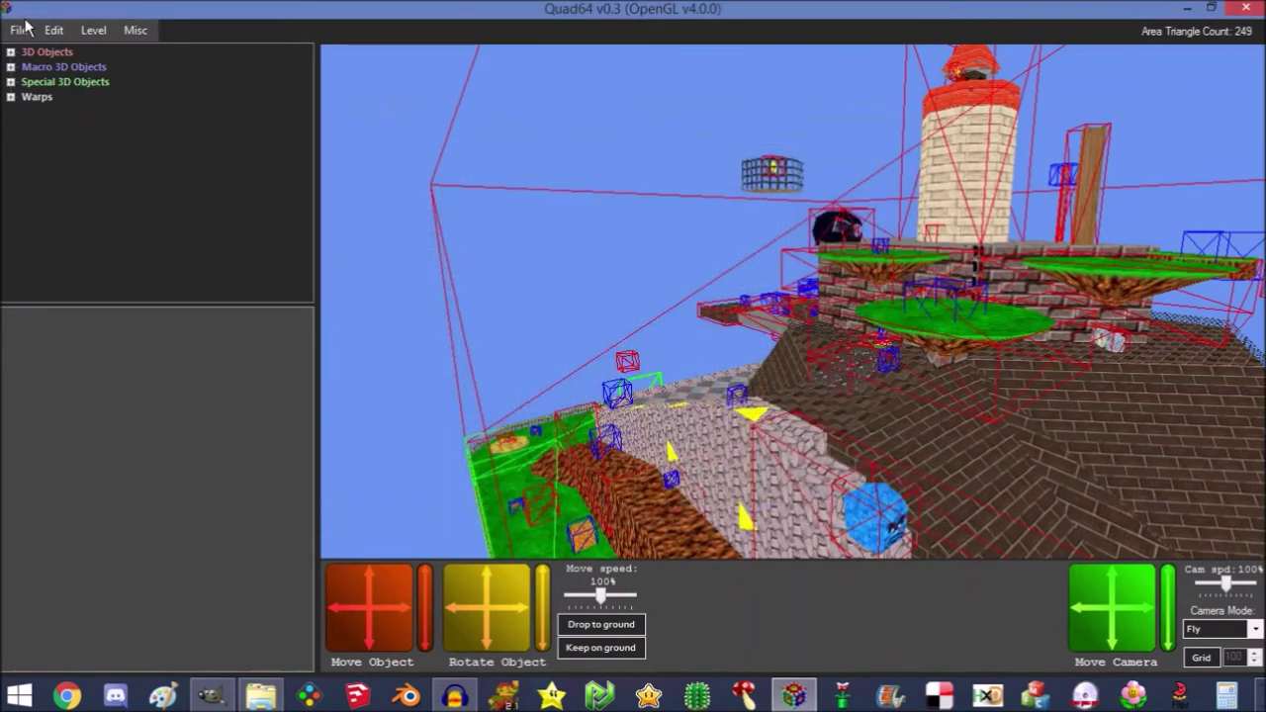
pyautogui.click(21, 33)
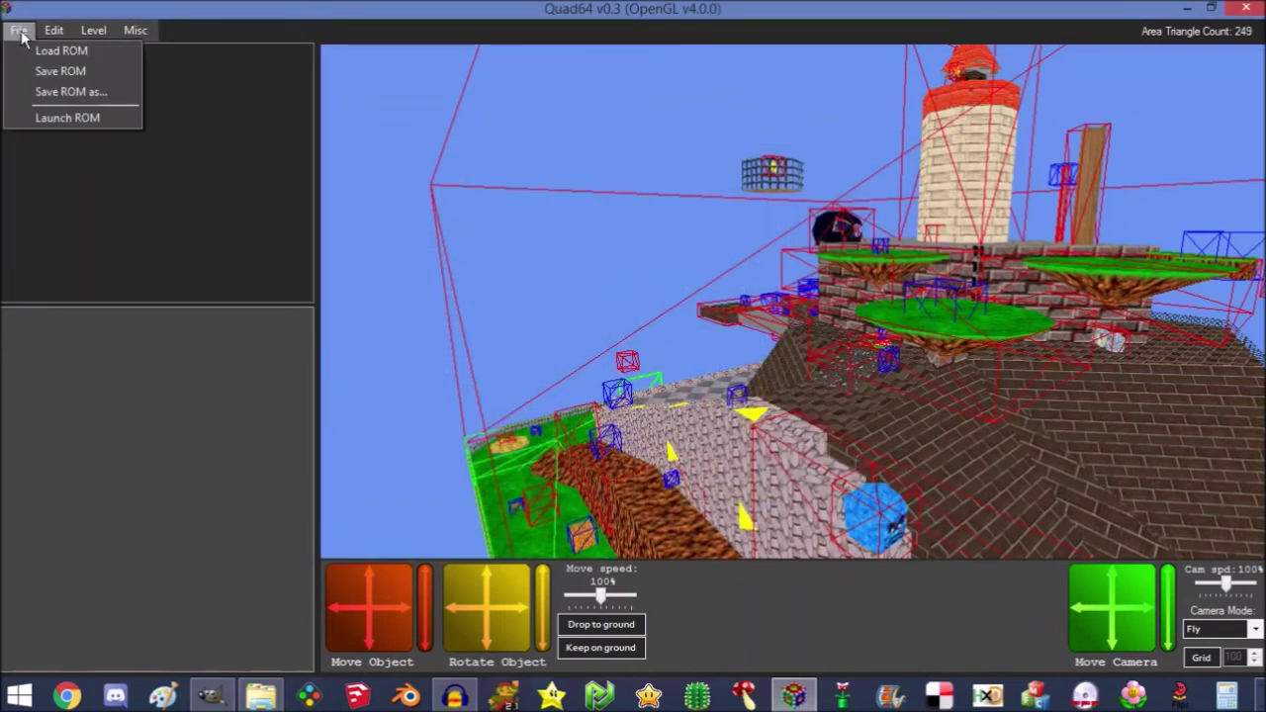
pyautogui.click(74, 76)
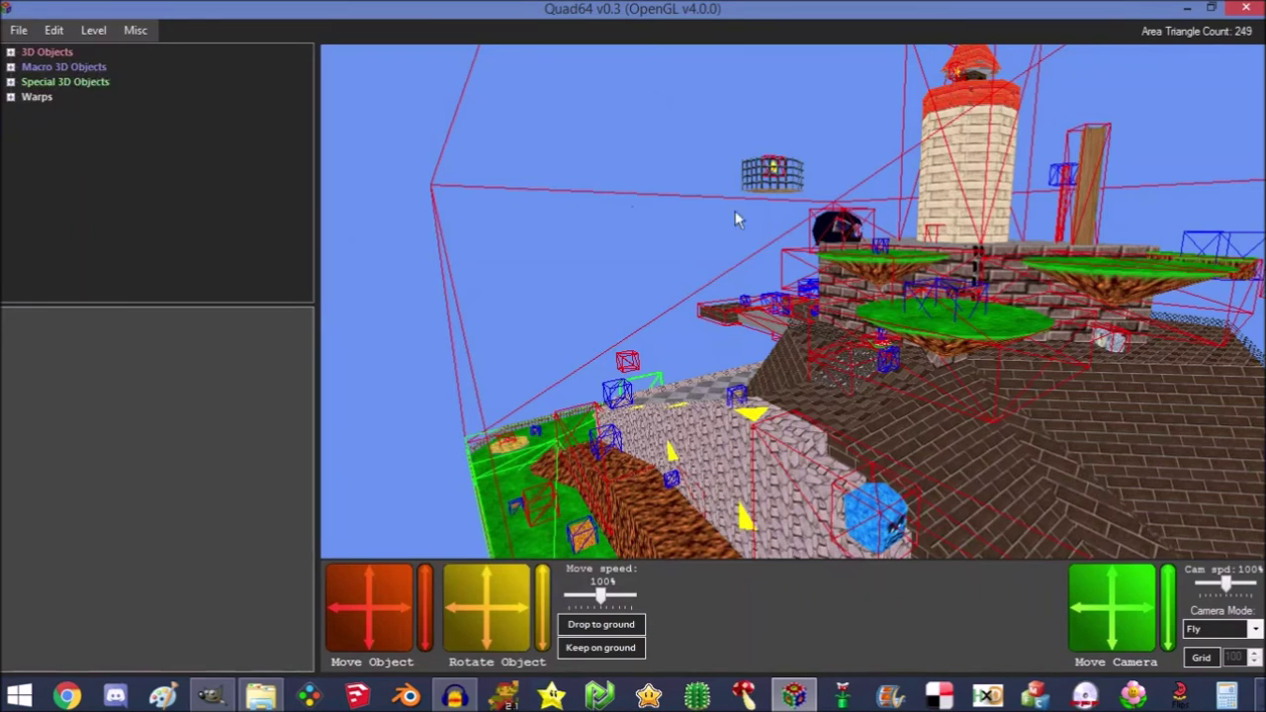